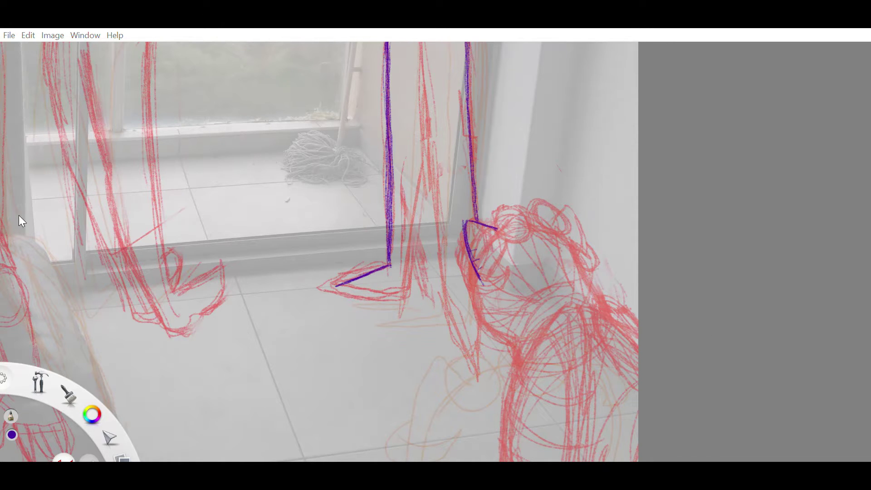
Step: Undo the last four strokes and outline the first rounded segment on the foreground figure's head in purple
scroll(696, 181, up, 2)
scroll(449, 228, up, 3)
key(ctrl+z)
key(ctrl+z)
key(ctrl+z)
key(ctrl+z)
drag(383, 222, 392, 362)
drag(374, 224, 436, 241)
scroll(681, 209, up, 1)
mouse_move(378, 257)
mouse_down()
mouse_move(398, 280)
mouse_move(475, 272)
mouse_up()
drag(474, 230, 475, 271)
drag(358, 218, 473, 229)
drag(377, 200, 475, 272)
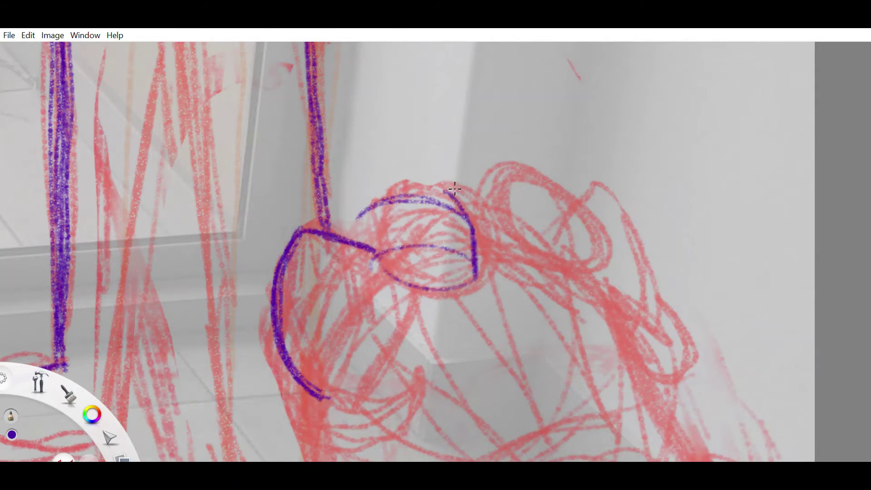
Step: Fill the rounded segment on the foreground figure's head with curved purple contour lines
drag(352, 234, 474, 236)
drag(377, 254, 472, 284)
drag(406, 285, 475, 277)
drag(411, 273, 473, 263)
drag(378, 255, 474, 219)
drag(379, 249, 475, 227)
scroll(662, 104, down, 2)
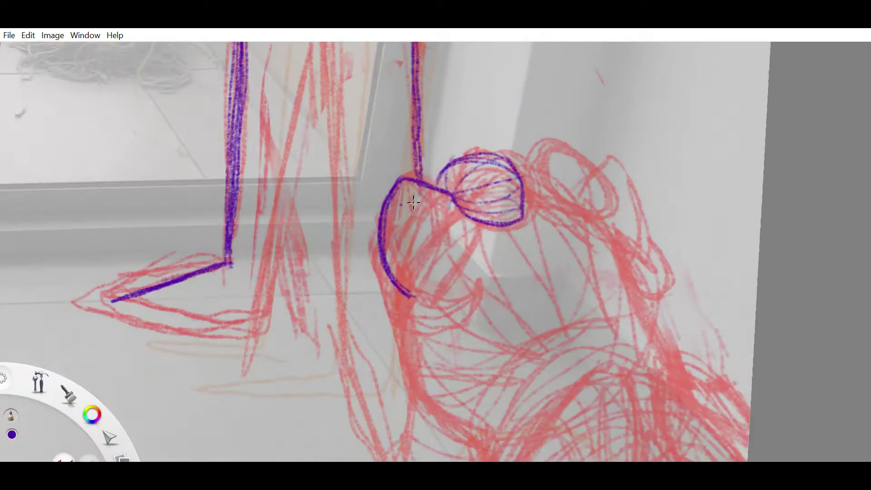
Step: Sketch the crescent-shaped jaw below the foreground figure's face edge in purple
drag(429, 185, 460, 156)
mouse_move(380, 241)
mouse_down()
mouse_move(419, 323)
mouse_move(490, 290)
mouse_up()
mouse_move(489, 292)
mouse_down()
mouse_move(391, 243)
mouse_move(479, 284)
mouse_up()
drag(422, 321, 475, 280)
drag(423, 305, 472, 281)
drag(490, 291, 431, 318)
Step: Draw the purple top contour of the foreground figure's head back to the neck, undoing the unwanted strokes
scroll(463, 251, up, 2)
drag(416, 275, 572, 404)
scroll(572, 404, down, 2)
key(ctrl+z)
drag(408, 209, 551, 384)
scroll(551, 384, down, 2)
mouse_move(371, 206)
mouse_down()
mouse_move(371, 235)
mouse_move(397, 256)
mouse_up()
key(ctrl+z)
scroll(399, 253, up, 1)
drag(414, 176, 436, 302)
scroll(526, 320, down, 2)
key(ctrl+z)
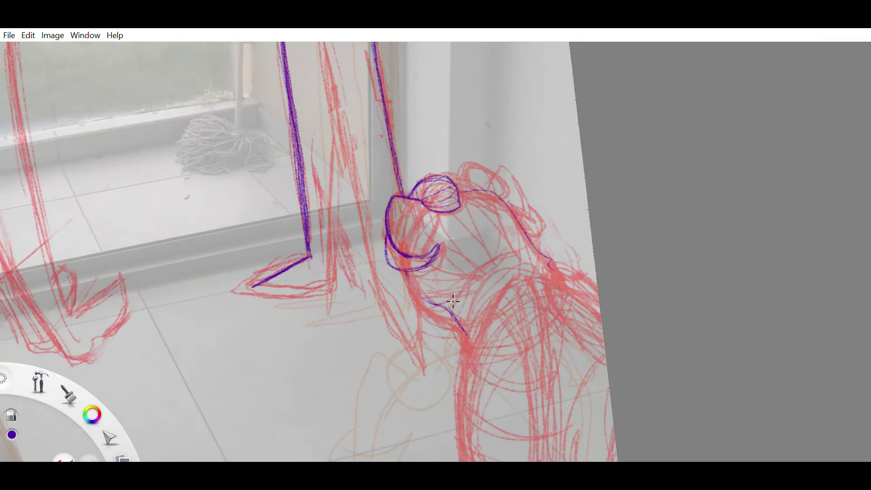
key(ctrl+z)
Step: Sketch the pointed shape at the back of the foreground figure's head and small marks along its face edge
scroll(586, 158, up, 1)
mouse_move(462, 176)
mouse_down()
mouse_move(472, 175)
mouse_move(504, 220)
mouse_up()
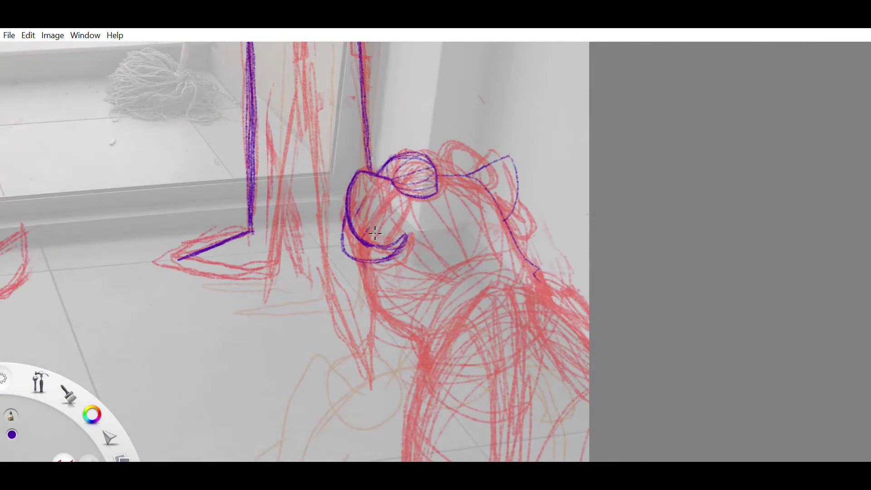
drag(376, 184, 380, 187)
drag(352, 202, 381, 181)
scroll(381, 191, down, 2)
scroll(381, 190, up, 3)
Step: Undo the trial stroke and begin the purple outline of the foreground figure's torso below the head
mouse_move(306, 218)
mouse_down()
mouse_move(351, 186)
mouse_move(321, 229)
mouse_move(332, 281)
mouse_move(376, 296)
mouse_move(340, 424)
mouse_up()
scroll(560, 221, down, 3)
key(e)
scroll(560, 221, up, 2)
scroll(376, 296, down, 1)
key(ctrl+z)
drag(391, 300, 352, 426)
drag(355, 373, 361, 457)
drag(413, 403, 420, 457)
Step: Add the shoulder, back and inner body lines to the foreground figure, undoing the misplaced long stroke
mouse_move(426, 390)
mouse_down()
mouse_move(422, 292)
mouse_move(480, 311)
mouse_up()
drag(430, 291, 434, 332)
mouse_move(370, 329)
mouse_down()
mouse_move(429, 290)
mouse_move(418, 382)
mouse_up()
drag(456, 296, 490, 295)
mouse_move(391, 209)
mouse_down()
mouse_move(489, 312)
mouse_move(489, 329)
mouse_up()
key(ctrl+z)
drag(441, 388, 443, 456)
drag(463, 418, 468, 455)
drag(415, 439, 440, 456)
Step: Draw the foreground figure's facial details and hatch the segments on its head in purple
scroll(430, 427, up, 2)
drag(411, 216, 411, 290)
drag(412, 253, 424, 263)
scroll(259, 186, up, 2)
mouse_move(370, 265)
mouse_down()
mouse_move(426, 275)
mouse_move(402, 211)
mouse_move(382, 223)
mouse_move(427, 268)
mouse_up()
mouse_move(470, 314)
mouse_down()
mouse_move(497, 342)
mouse_move(518, 336)
mouse_move(488, 345)
mouse_up()
scroll(607, 190, down, 3)
mouse_move(379, 271)
mouse_down()
mouse_move(379, 321)
mouse_move(431, 323)
mouse_up()
mouse_move(395, 303)
mouse_down()
mouse_move(432, 313)
mouse_move(411, 330)
mouse_up()
mouse_move(381, 286)
mouse_down()
mouse_move(386, 329)
mouse_move(399, 331)
mouse_up()
Step: Lasso part of the foreground figure's head sketch, adjust its placement with the transform tool, and deselect it
scroll(556, 266, down, 4)
scroll(613, 271, up, 2)
key(l)
drag(463, 340, 473, 211)
key(v)
mouse_move(595, 291)
mouse_down()
mouse_move(586, 304)
mouse_move(599, 307)
mouse_up()
key(ctrl+z)
mouse_move(436, 236)
mouse_down()
mouse_move(541, 218)
mouse_move(432, 255)
mouse_up()
key(v)
mouse_move(571, 288)
mouse_down()
mouse_move(563, 315)
mouse_move(582, 310)
mouse_up()
key(ctrl+d)
Step: Erase stray lines on the foreground figure and touch up its head and shoulder with short purple strokes
key(b)
key(e)
drag(518, 302, 507, 382)
key(b)
scroll(600, 284, up, 2)
drag(497, 250, 514, 267)
scroll(557, 293, down, 4)
drag(557, 293, 519, 285)
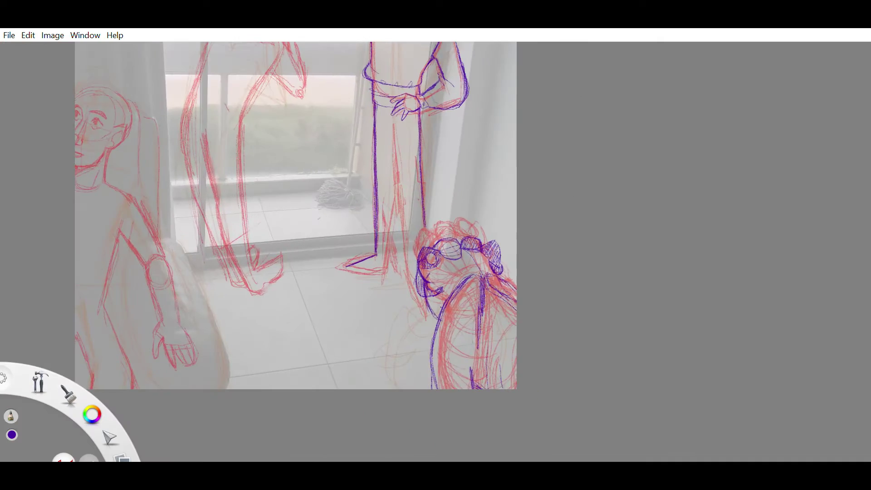
Step: Lasso the foreground figure, reposition it in the picture's lower-right corner, and hide the red rough sketch
click(325, 47)
drag(409, 388, 522, 217)
key(v)
drag(616, 224, 611, 243)
key(ctrl+d)
scroll(532, 303, down, 5)
scroll(515, 218, up, 2)
click(745, 143)
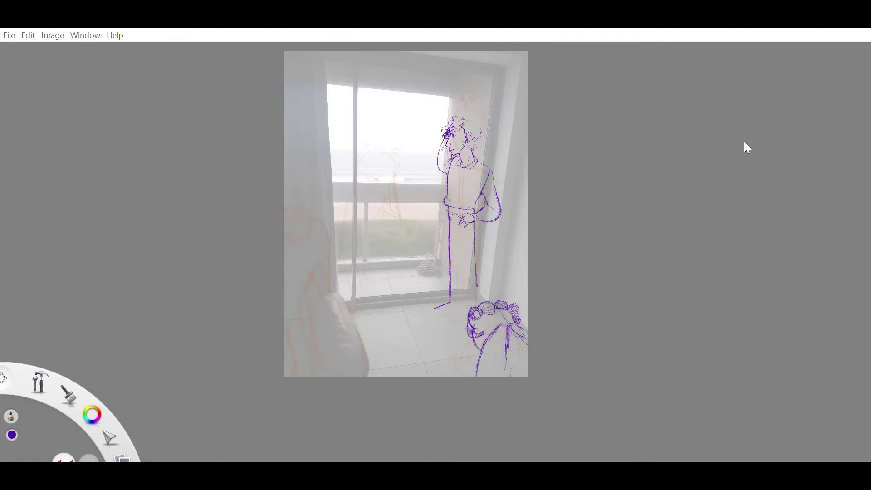
Step: Select the foreground figure's purple sketch with the lasso again and transform its placement
key(l)
mouse_move(532, 294)
mouse_down()
mouse_move(593, 375)
mouse_move(592, 363)
mouse_up()
key(v)
drag(542, 317, 525, 319)
drag(494, 245, 504, 241)
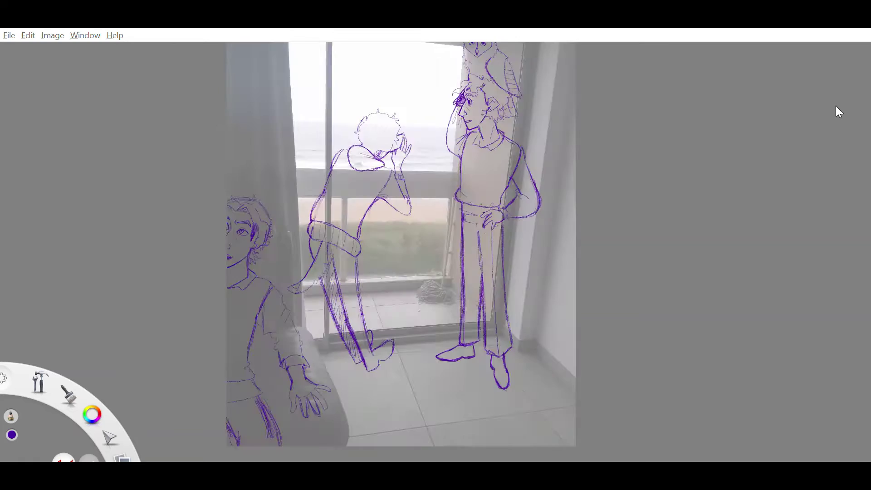
Step: Ink the standing figure's eye in black, including the upper lid, iris and pupil
scroll(413, 365, down, 3)
scroll(339, 288, up, 7)
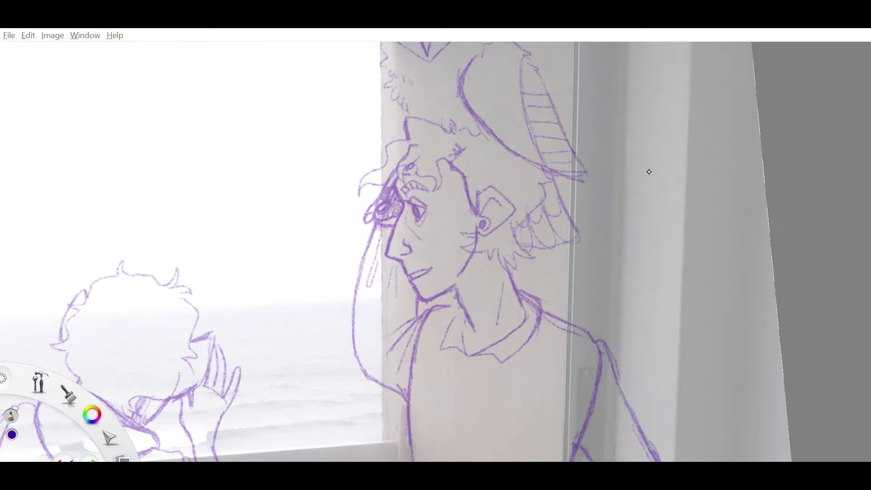
mouse_move(341, 199)
mouse_down()
mouse_move(426, 243)
mouse_move(370, 213)
mouse_up()
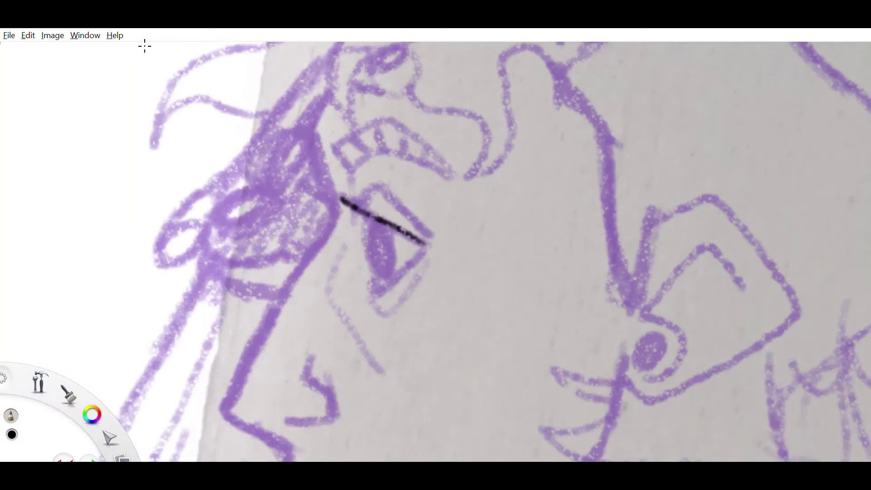
drag(354, 199, 371, 186)
drag(362, 218, 369, 293)
drag(375, 299, 405, 268)
key(ctrl+z)
drag(377, 299, 404, 275)
mouse_move(377, 222)
mouse_down()
mouse_move(411, 237)
mouse_move(385, 305)
mouse_up()
scroll(386, 204, down, 1)
drag(382, 249, 392, 290)
Step: Ink the standing figure's forehead line, fingertip and curled hair lock in black over the purple sketch
scroll(490, 195, down, 3)
scroll(453, 205, up, 1)
drag(409, 242, 463, 153)
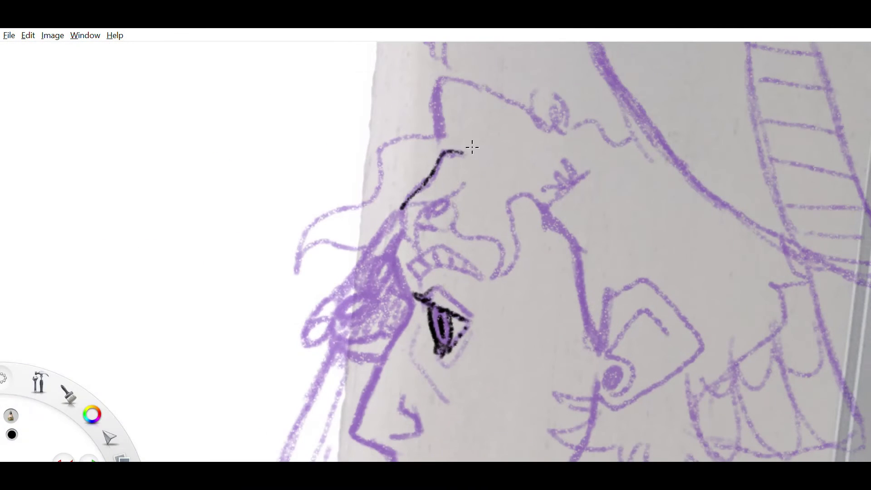
drag(464, 192, 424, 254)
drag(451, 203, 501, 266)
mouse_move(509, 202)
mouse_down()
mouse_move(517, 268)
mouse_move(483, 283)
mouse_up()
drag(508, 267, 499, 282)
drag(680, 241, 686, 275)
Step: Undo the last long stroke and ink further short lines around the standing figure's brow and hair
mouse_move(403, 229)
mouse_down()
mouse_move(425, 260)
mouse_move(415, 276)
mouse_move(465, 334)
mouse_up()
scroll(467, 227, up, 2)
key(ctrl+z)
scroll(472, 234, up, 1)
drag(464, 227, 469, 244)
drag(459, 265, 495, 257)
drag(507, 249, 550, 274)
scroll(551, 256, down, 6)
scroll(533, 172, up, 6)
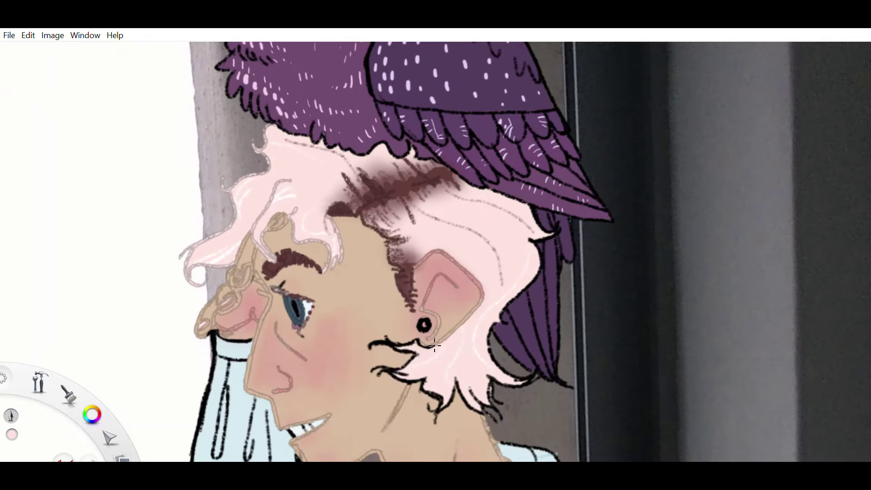
Step: Recolor the black hair outlines below the ear and along the nape in light pink
drag(417, 343, 372, 377)
drag(418, 381, 499, 418)
mouse_move(499, 372)
mouse_down()
mouse_move(535, 209)
mouse_move(545, 372)
mouse_up()
Step: Sample the purple of the bird's tail and recolor the tail's black outlines behind the hair
alt+click(535, 345)
mouse_move(536, 340)
mouse_down()
mouse_move(481, 343)
mouse_move(492, 381)
mouse_up()
mouse_move(462, 332)
mouse_down()
mouse_move(485, 368)
mouse_move(504, 273)
mouse_up()
drag(515, 262, 496, 216)
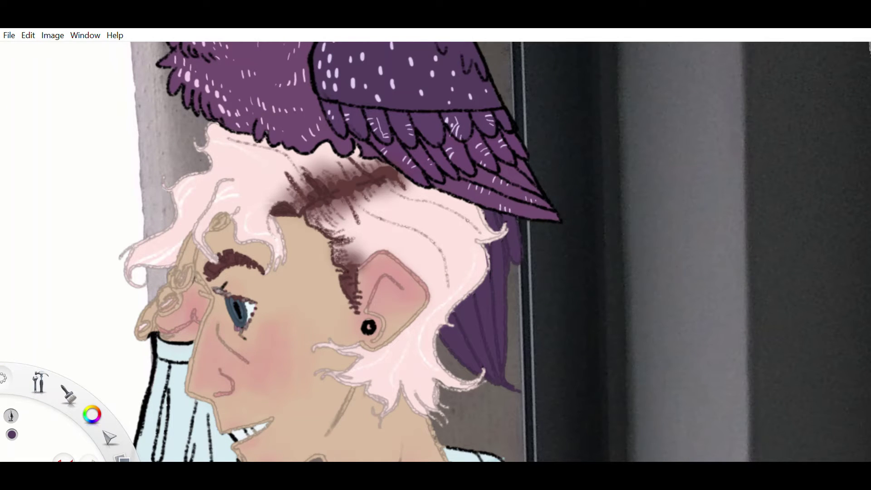
Step: Sample a matching color beside the tail and continue recoloring the remaining black outlines around the bird's feathers
scroll(493, 195, down, 3)
scroll(573, 224, up, 2)
alt+click(529, 359)
drag(547, 377, 517, 330)
mouse_move(518, 331)
mouse_down()
mouse_move(467, 312)
mouse_move(449, 318)
mouse_move(447, 299)
mouse_move(482, 289)
mouse_up()
drag(427, 290, 464, 248)
scroll(470, 255, up, 1)
drag(427, 181, 391, 286)
drag(449, 220, 426, 298)
drag(459, 257, 431, 322)
scroll(445, 290, down, 2)
mouse_move(193, 204)
mouse_down()
mouse_move(232, 300)
mouse_move(338, 352)
mouse_up()
scroll(255, 281, down, 3)
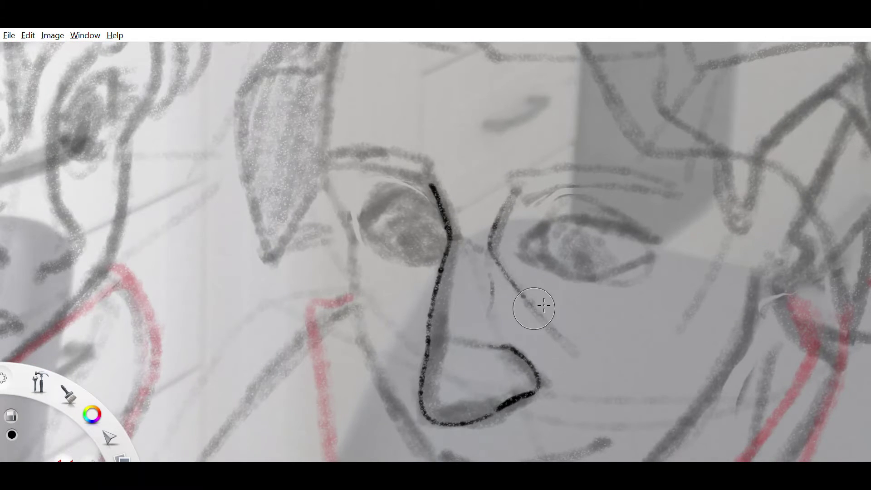
Step: Undo the last two nose strokes and re-ink the underside of the nose in black
scroll(480, 379, up, 2)
scroll(481, 379, up, 3)
key(ctrl+z)
key(ctrl+z)
key(b)
scroll(402, 364, up, 3)
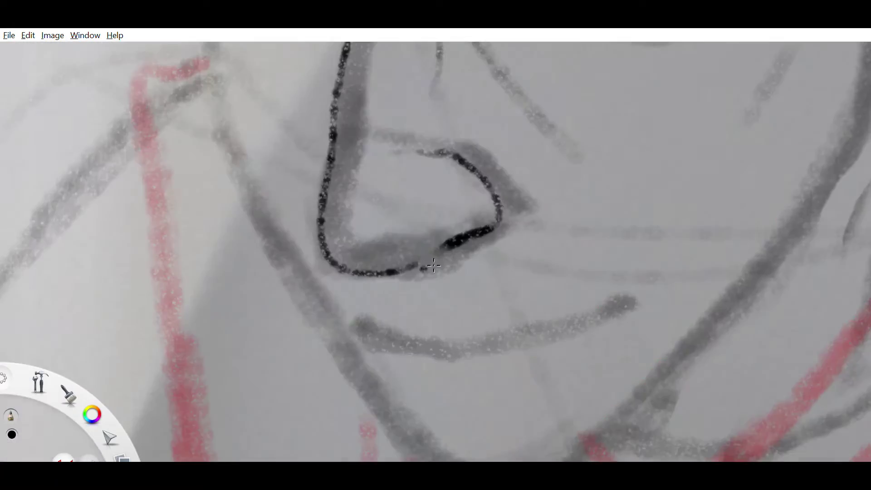
scroll(461, 232, down, 3)
drag(490, 233, 501, 229)
Step: Ink the almond-shaped outline of the eye beside the nose in black, following the gray sketch
scroll(501, 229, down, 5)
scroll(521, 210, up, 3)
scroll(521, 210, up, 3)
drag(469, 277, 571, 232)
mouse_move(571, 232)
mouse_down()
mouse_move(475, 239)
mouse_move(462, 268)
mouse_up()
scroll(468, 261, up, 3)
mouse_move(423, 330)
mouse_down()
mouse_move(408, 291)
mouse_move(473, 244)
mouse_move(555, 256)
mouse_up()
scroll(460, 274, down, 3)
scroll(548, 252, down, 2)
key(e)
scroll(481, 271, up, 2)
scroll(481, 271, up, 1)
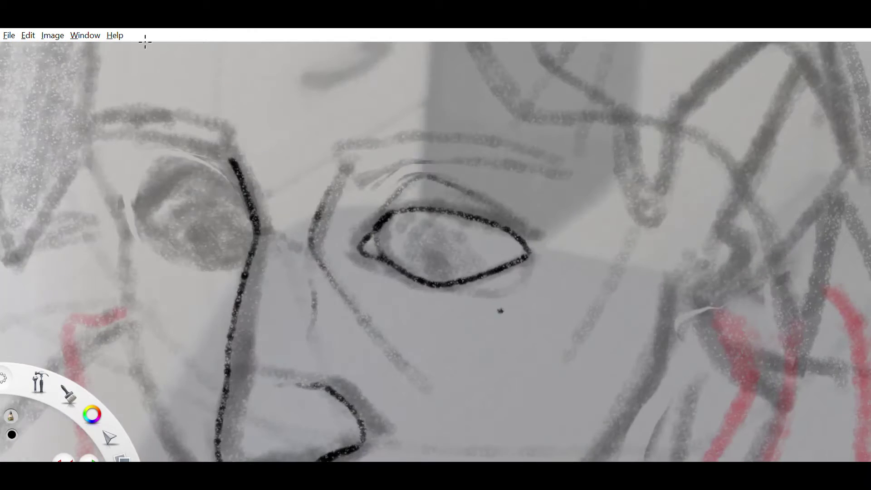
Step: Ink the eyebrow above the outlined eye in black, with short hatch lines at its inner end and a pointed tail
scroll(541, 215, down, 8)
scroll(544, 190, up, 8)
key(b)
mouse_move(444, 345)
mouse_down()
mouse_move(481, 346)
mouse_move(585, 233)
mouse_move(539, 255)
mouse_move(575, 236)
mouse_up()
key(ctrl+z)
scroll(496, 220, down, 6)
scroll(540, 215, up, 6)
drag(376, 324, 407, 286)
scroll(424, 164, down, 5)
scroll(432, 158, up, 5)
drag(439, 258, 504, 240)
drag(505, 241, 509, 275)
drag(518, 246, 557, 280)
scroll(552, 256, down, 6)
scroll(559, 235, up, 8)
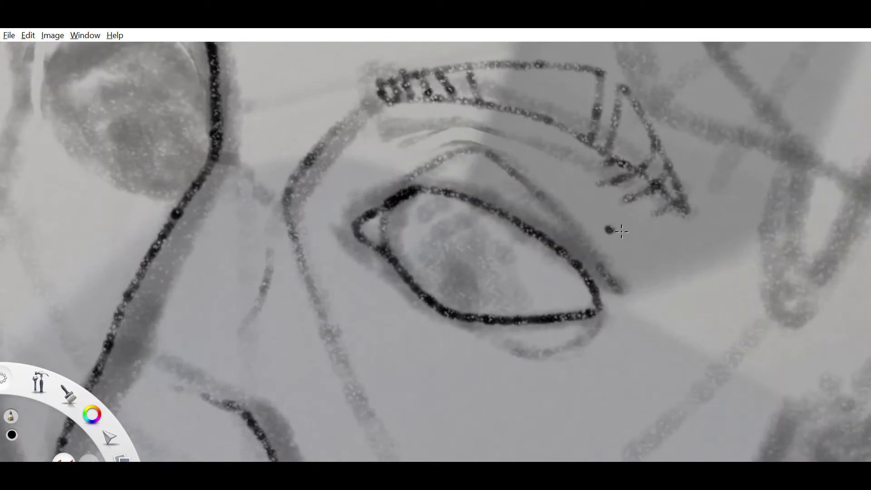
Step: Ink the eye's iris, dark pupil and upper lashes, and add a short line near the bridge of the nose
drag(415, 277, 521, 313)
drag(458, 267, 472, 309)
scroll(499, 272, down, 5)
drag(526, 298, 526, 307)
drag(549, 296, 549, 303)
drag(567, 296, 568, 303)
drag(584, 297, 603, 333)
scroll(526, 303, down, 3)
scroll(475, 252, up, 3)
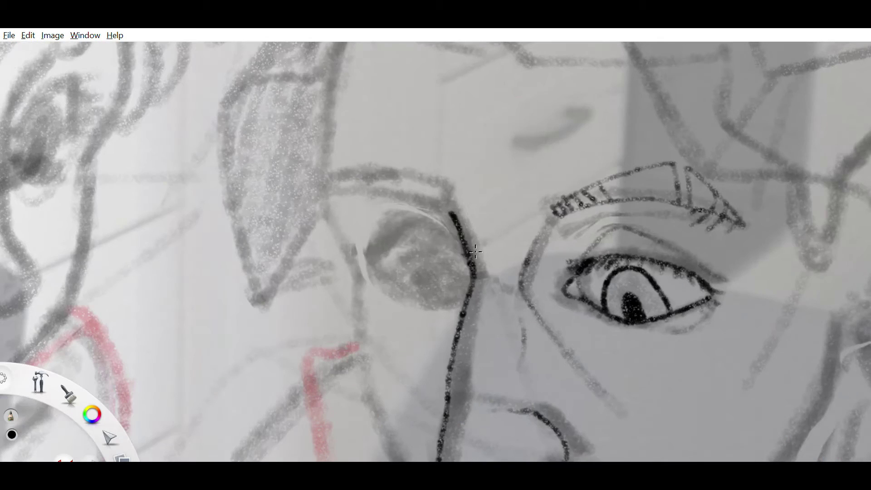
drag(471, 202, 488, 215)
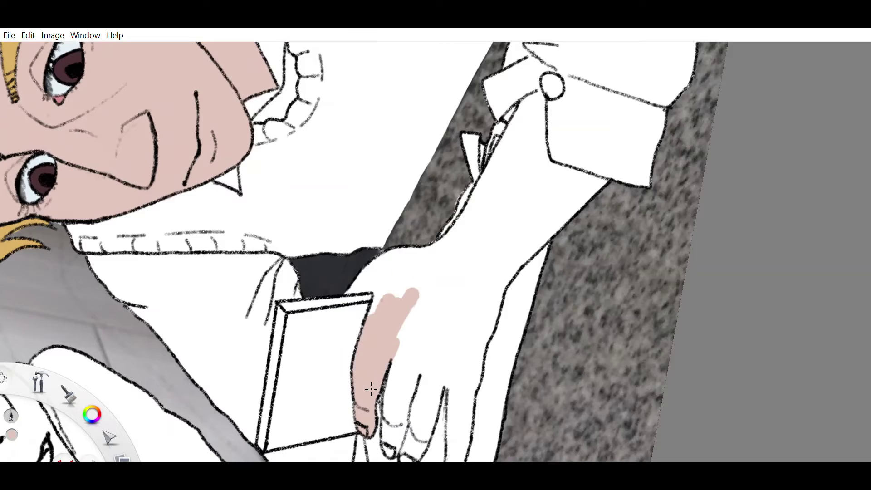
Step: Continue filling the hand beside the handheld device with the light pink skin tone
drag(386, 354, 408, 459)
scroll(409, 417, up, 2)
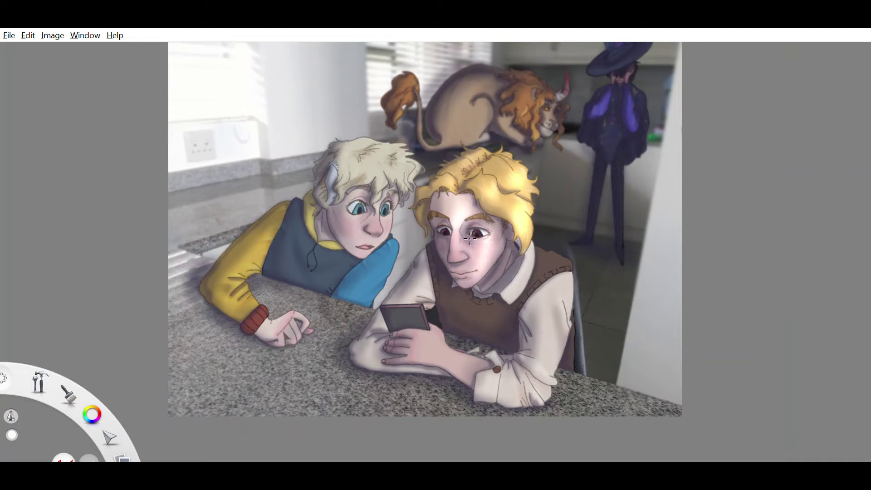
Step: Brush white highlights over the two seated figures
mouse_move(502, 214)
mouse_down()
mouse_move(576, 276)
mouse_move(489, 360)
mouse_move(405, 196)
mouse_move(347, 257)
mouse_move(268, 255)
mouse_up()
drag(326, 200, 409, 159)
scroll(416, 224, down, 1)
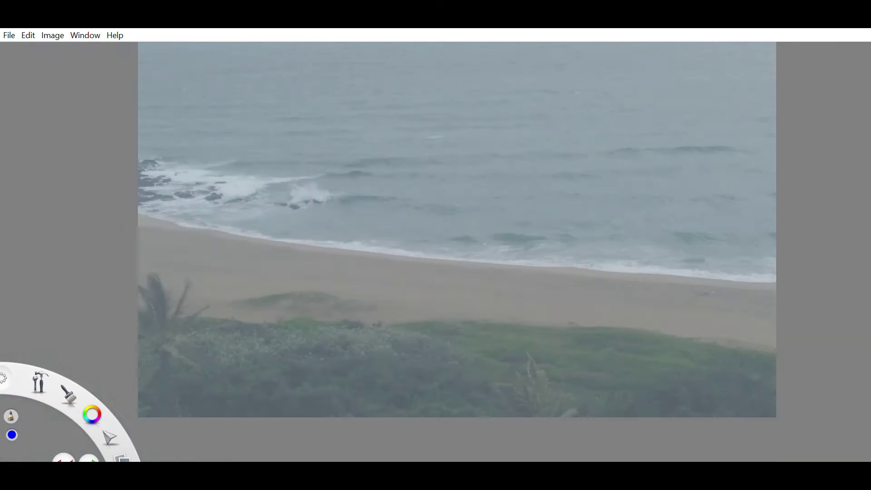
Step: Sketch a small standing figure in blue at the shoreline, with a red winged creature and a cyan creature beside it
scroll(452, 237, up, 3)
scroll(399, 282, down, 1)
drag(399, 282, 401, 343)
scroll(372, 280, down, 5)
key(m)
drag(246, 111, 448, 224)
scroll(354, 183, up, 3)
scroll(660, 106, up, 3)
drag(399, 246, 398, 247)
drag(402, 243, 407, 252)
drag(391, 240, 379, 259)
mouse_move(397, 257)
mouse_down()
mouse_move(406, 264)
mouse_move(379, 306)
mouse_move(396, 321)
mouse_up()
drag(368, 312, 366, 315)
scroll(398, 296, down, 5)
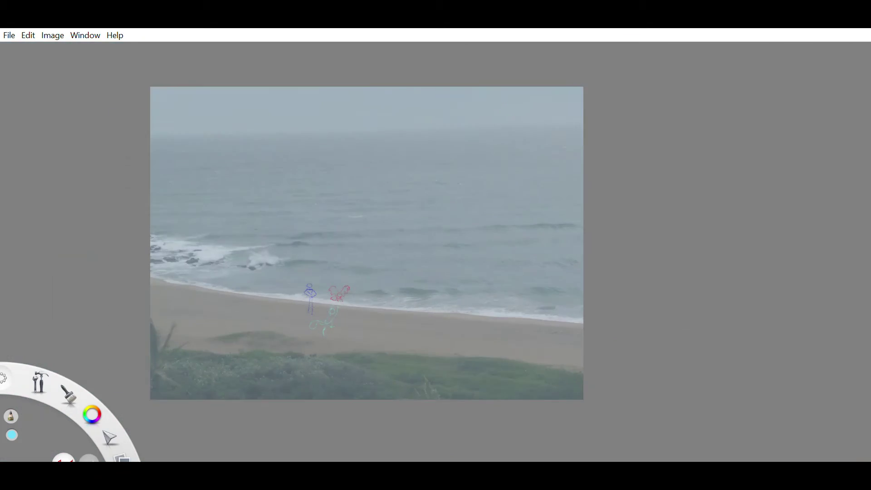
Step: Ink the blue figure's trouser legs, hems and shoes in black over the sketch
scroll(391, 255, up, 6)
scroll(391, 255, up, 2)
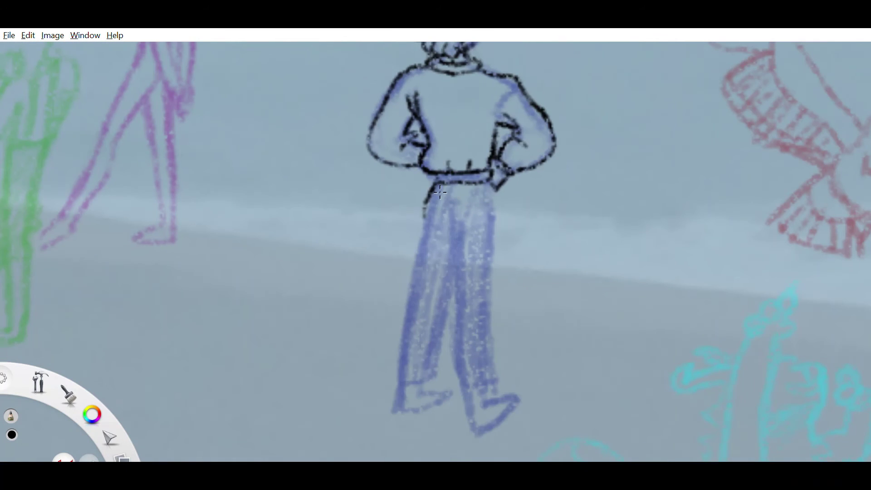
drag(439, 193, 391, 379)
drag(456, 245, 424, 384)
drag(450, 204, 456, 281)
drag(490, 186, 500, 373)
drag(456, 282, 459, 386)
drag(397, 386, 449, 395)
mouse_move(465, 386)
mouse_down()
mouse_move(502, 372)
mouse_move(482, 413)
mouse_up()
drag(497, 382, 483, 408)
drag(474, 430, 497, 417)
Step: Add the remaining short black contour and fold lines to the blue standing figure
scroll(482, 412, down, 8)
scroll(370, 233, up, 10)
drag(394, 214, 418, 237)
drag(381, 249, 413, 261)
drag(413, 261, 426, 274)
drag(496, 270, 506, 284)
scroll(477, 191, down, 8)
scroll(472, 196, up, 8)
scroll(472, 195, up, 2)
drag(412, 225, 440, 208)
scroll(456, 211, down, 6)
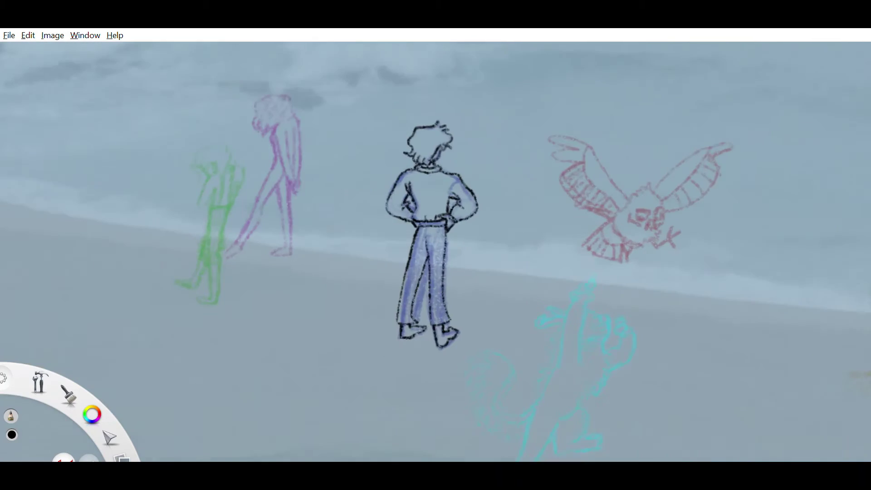
Step: Add a few short black ink lines to the small beach figures
scroll(363, 268, up, 3)
scroll(455, 224, down, 5)
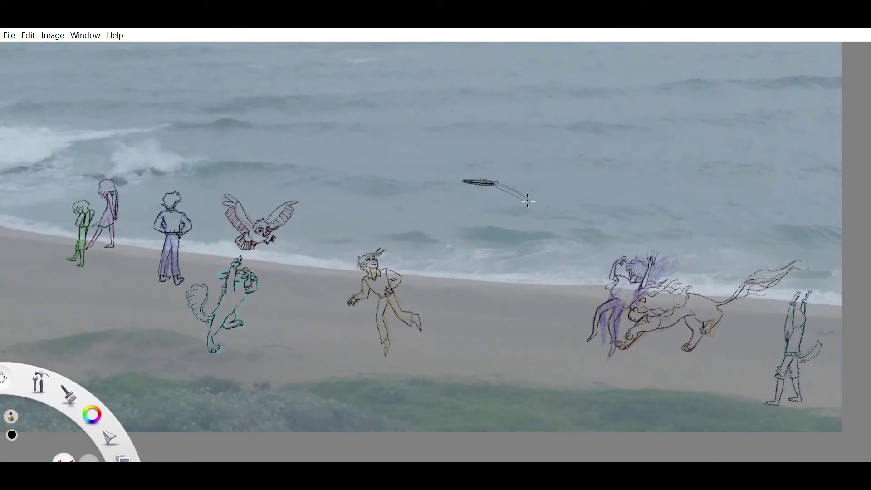
scroll(63, 211, up, 8)
scroll(356, 162, up, 2)
drag(394, 306, 395, 331)
drag(307, 321, 345, 330)
drag(385, 343, 424, 333)
scroll(407, 316, down, 7)
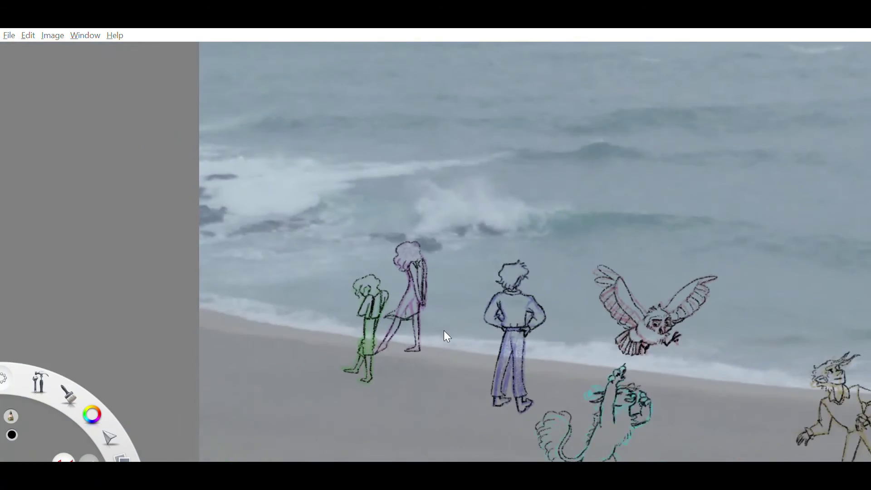
Step: Hide the colored sketches and fill the arm and torso of the figure with raised arms in white
scroll(255, 236, down, 6)
scroll(597, 348, up, 4)
scroll(721, 255, down, 2)
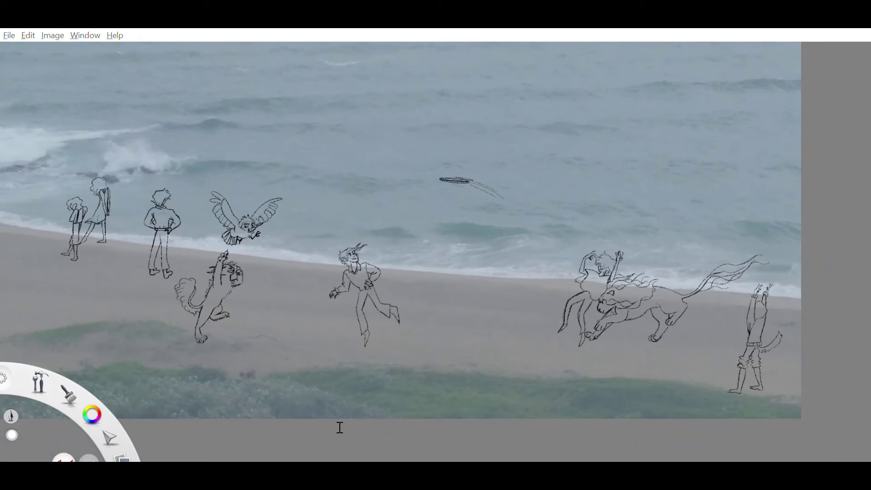
drag(9, 148, 300, 222)
scroll(300, 221, up, 1)
scroll(789, 306, up, 8)
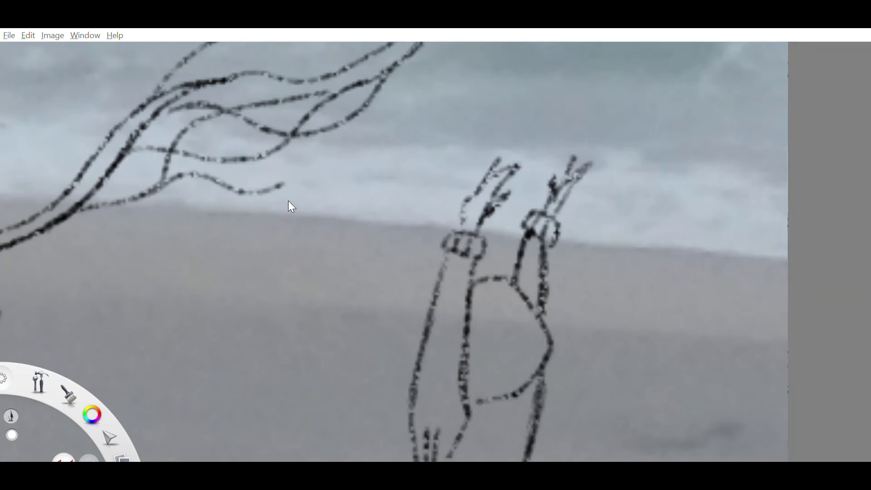
scroll(410, 253, up, 3)
drag(497, 238, 415, 450)
drag(485, 261, 576, 136)
scroll(441, 367, down, 5)
drag(578, 277, 540, 454)
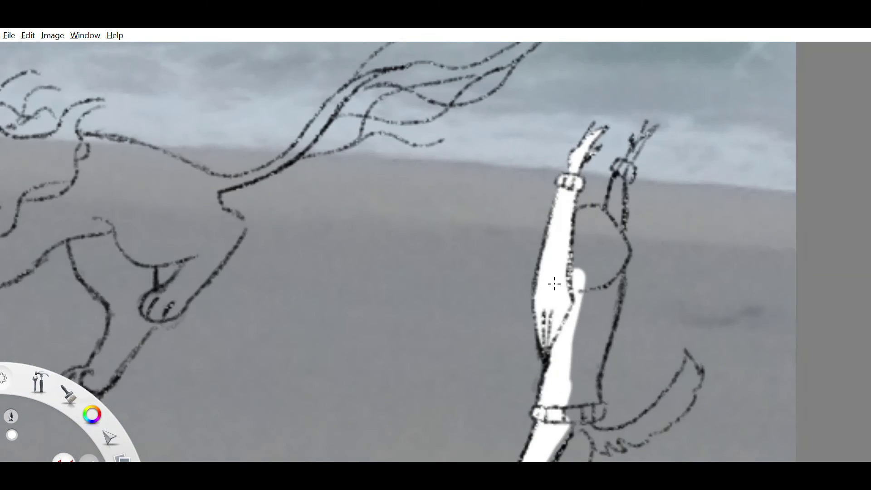
Step: Continue blocking in the beach characters with white, including the running lion
drag(329, 282, 160, 286)
scroll(328, 282, up, 1)
drag(445, 207, 434, 329)
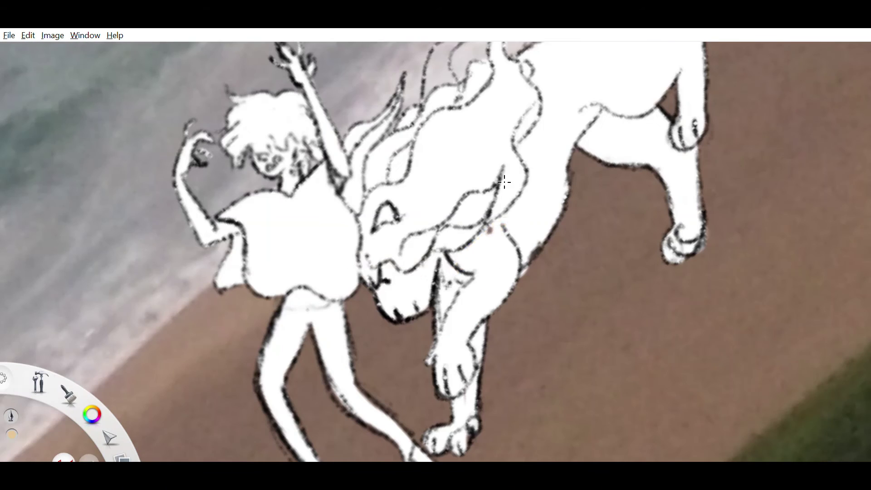
Step: Color the lion's head and body in light tan, undoing the last stray stroke
drag(363, 257, 385, 301)
mouse_move(391, 272)
mouse_down()
mouse_move(365, 273)
mouse_move(443, 256)
mouse_up()
key(ctrl+z)
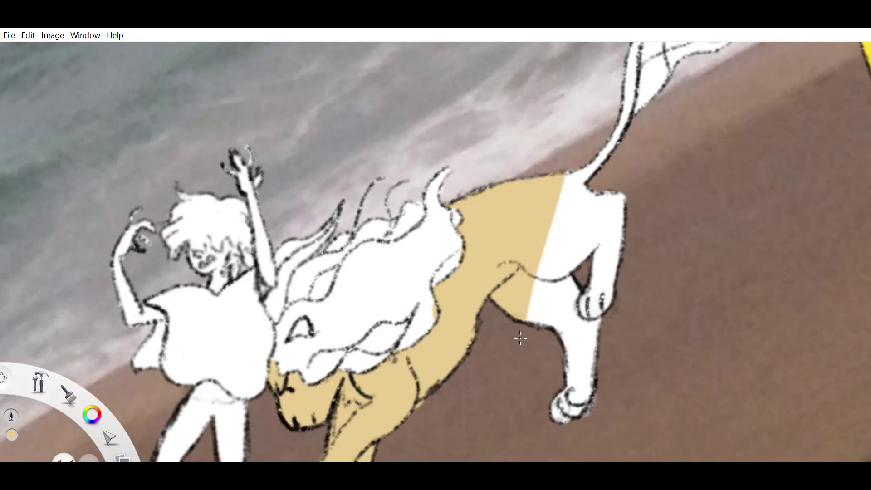